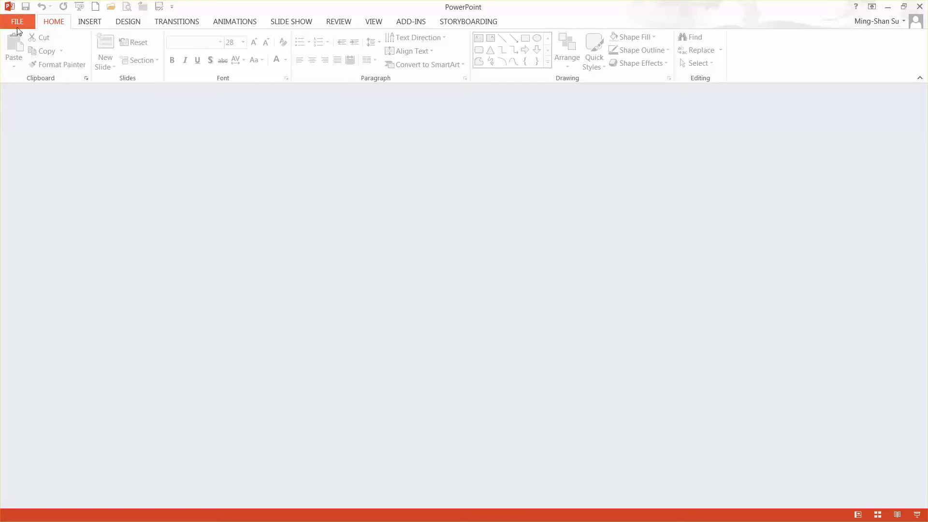
# - Create a new blank presentation from the File menu and select the slide title
pyautogui.click(18, 24)
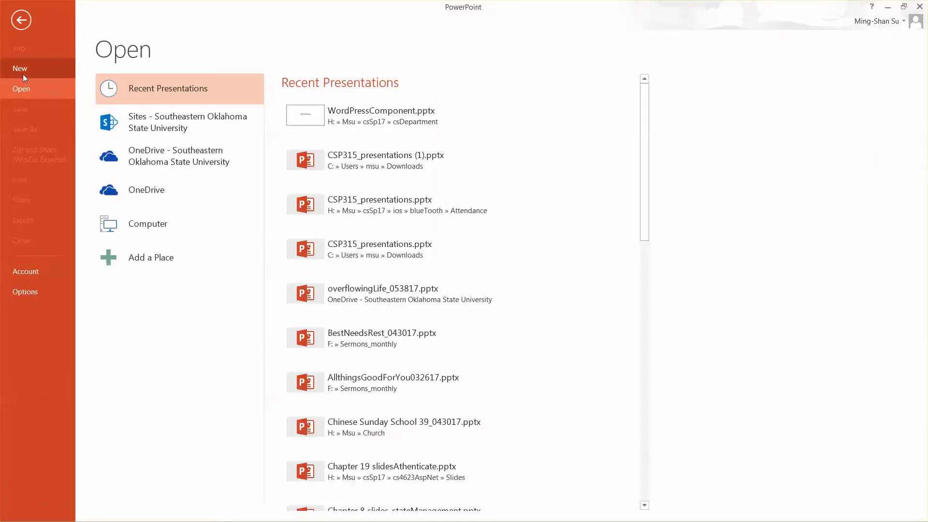
pyautogui.click(21, 71)
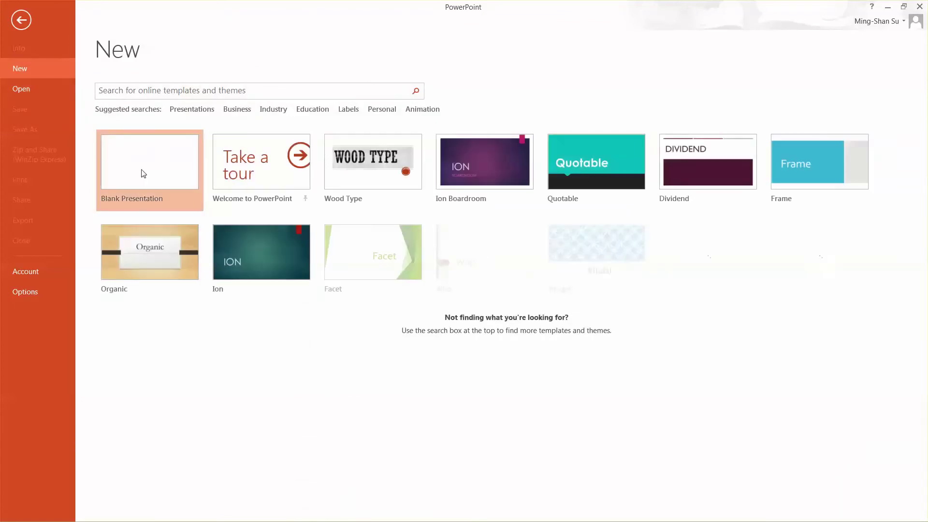
pyautogui.click(141, 174)
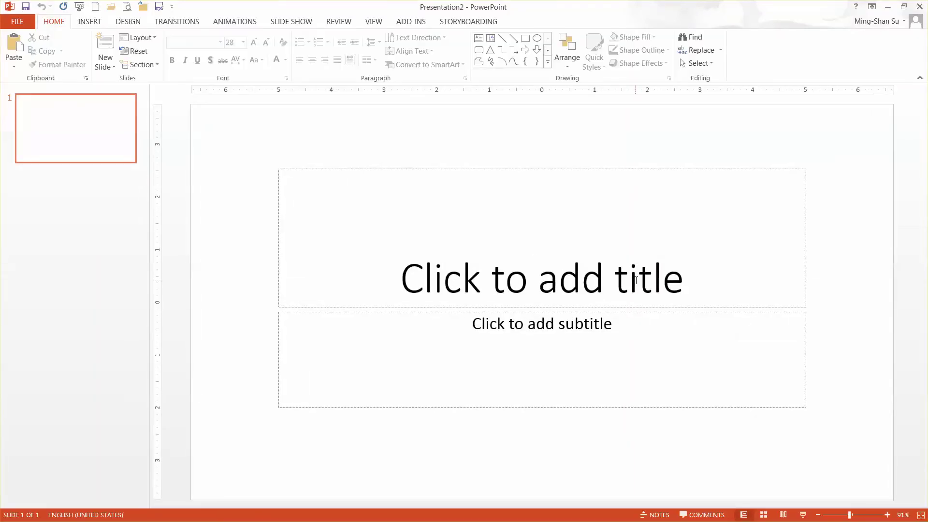
pyautogui.click(636, 280)
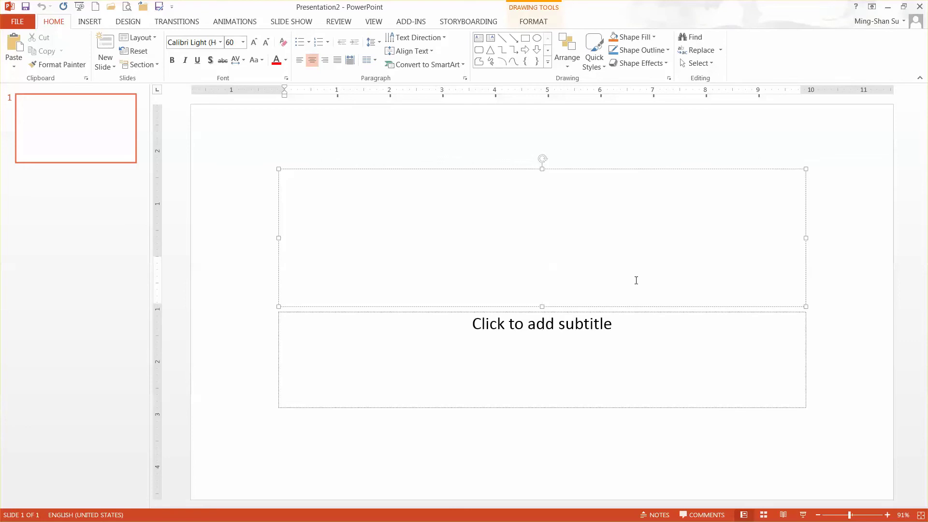
# - Title the first slide 'Just a test' and add a second slide after it
pyautogui.write('just a ')
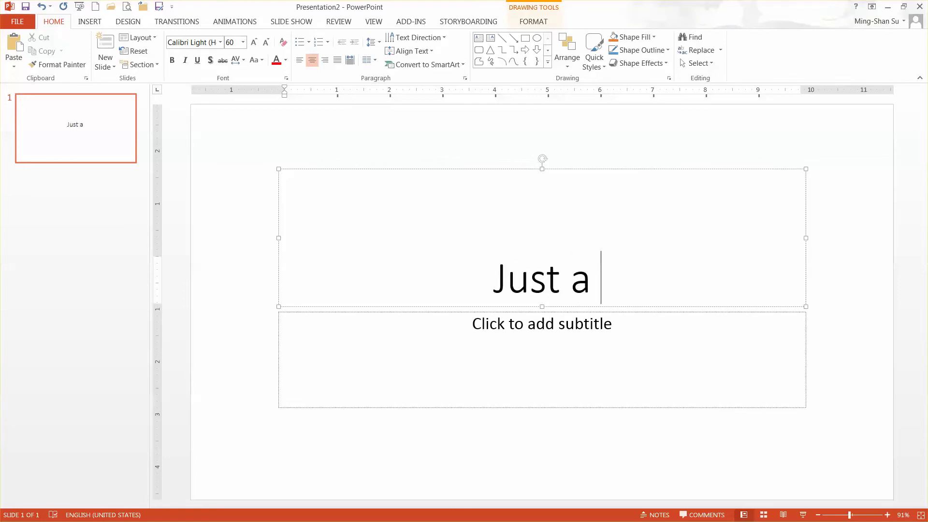
pyautogui.write('test')
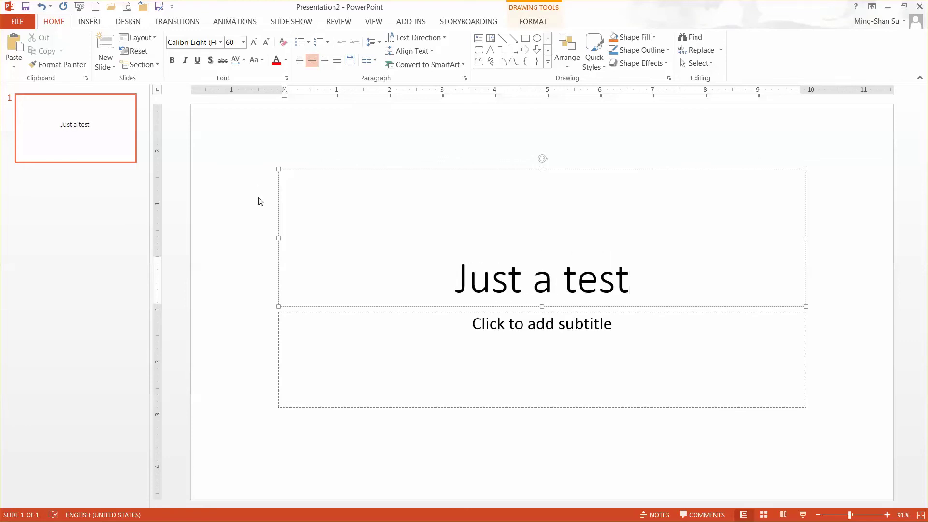
pyautogui.click(109, 47)
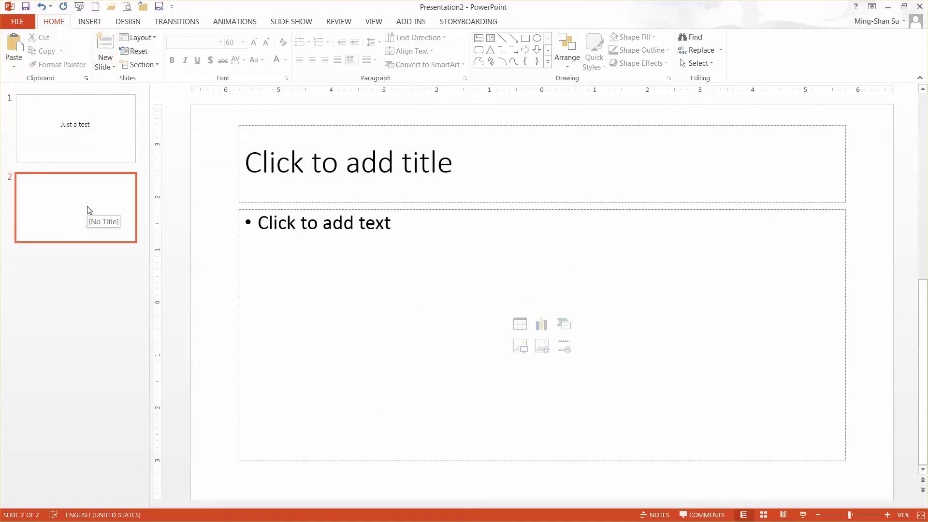
# - Apply the Comparison layout to slide 2 and select its right-hand heading box
pyautogui.click(138, 39)
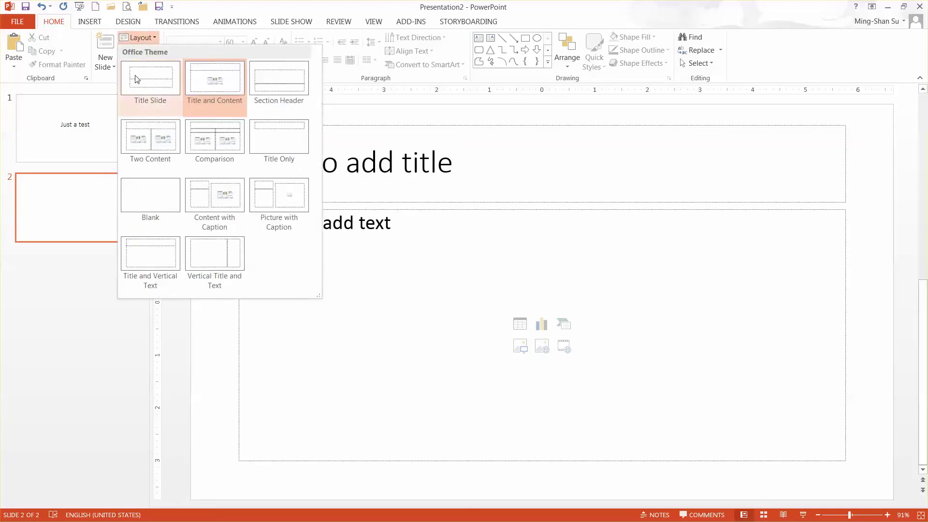
pyautogui.click(229, 147)
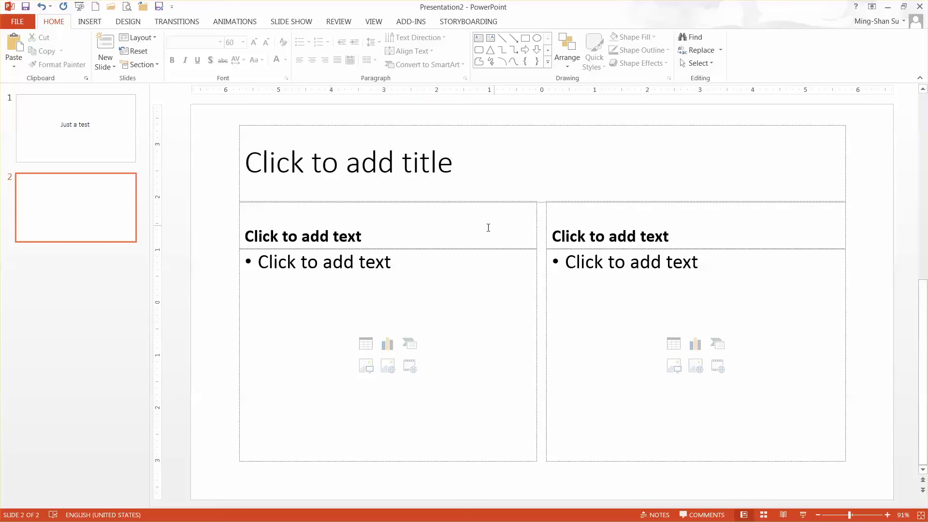
pyautogui.click(546, 229)
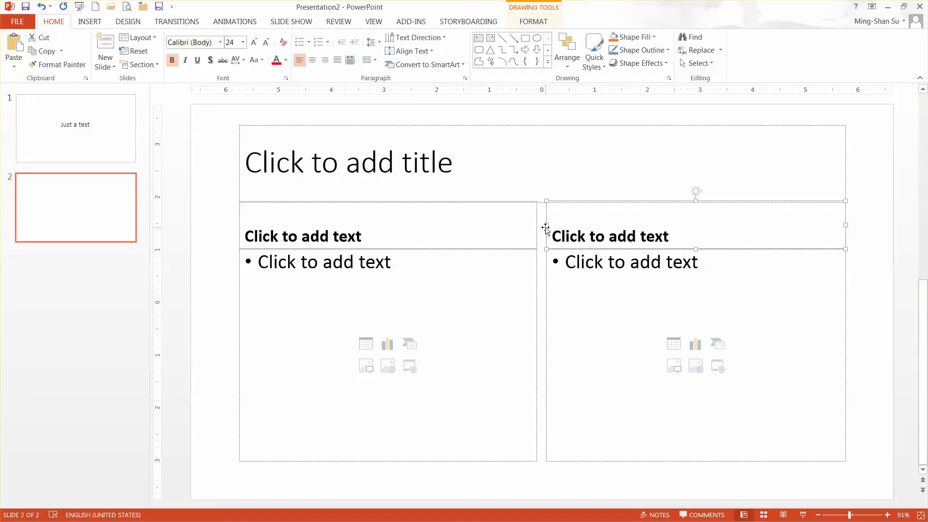
# - Delete slide 2's right-hand heading and content boxes, then select the left heading
pyautogui.press('Delete')
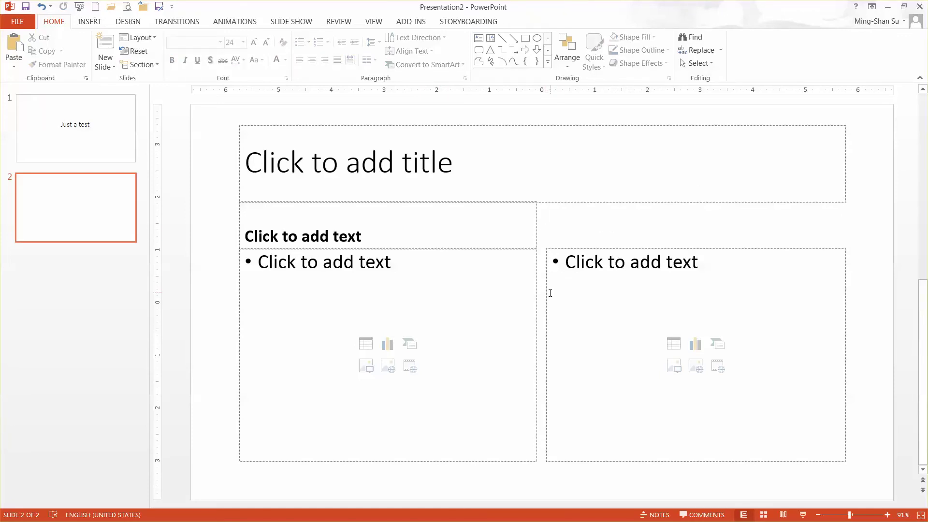
pyautogui.click(547, 296)
pyautogui.press('Delete')
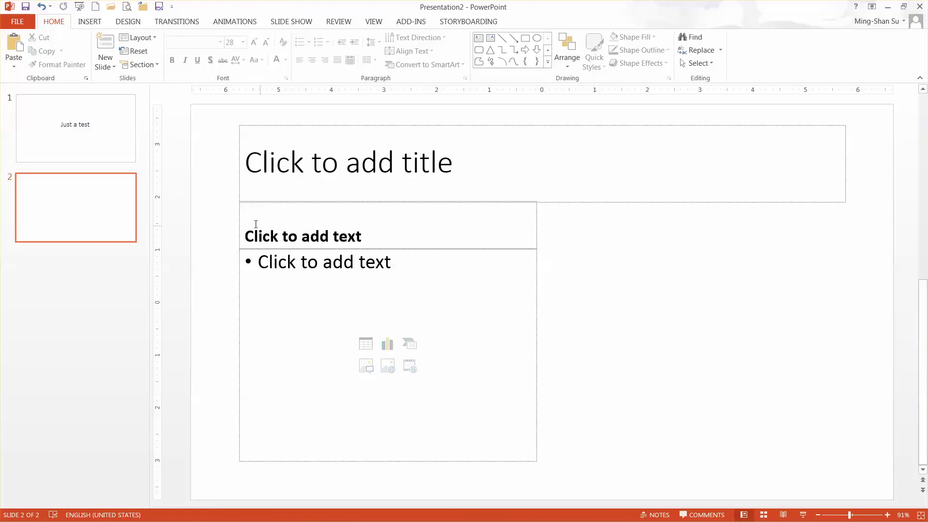
pyautogui.click(239, 224)
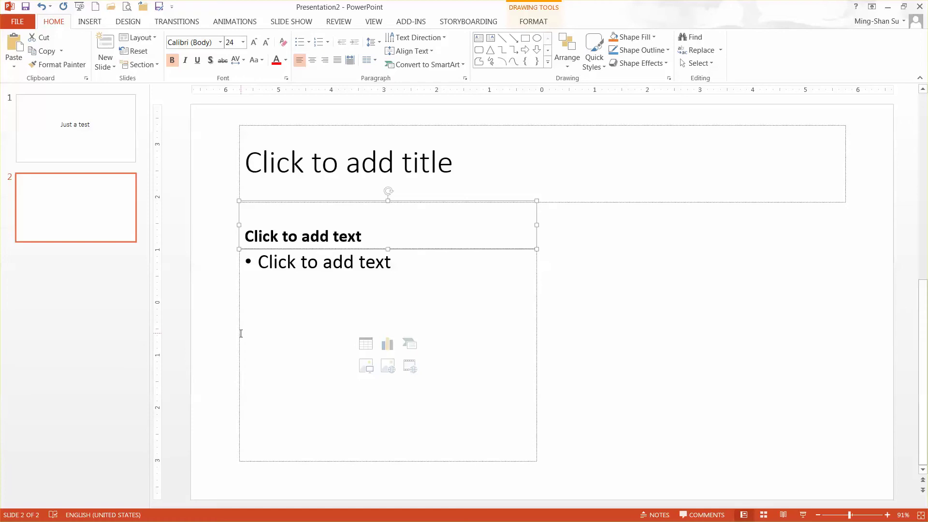
# - Lower the left heading and content boxes slightly and narrow them to about a third
pyautogui.keyDown('shift'); pyautogui.click(239, 335); pyautogui.keyUp('shift')
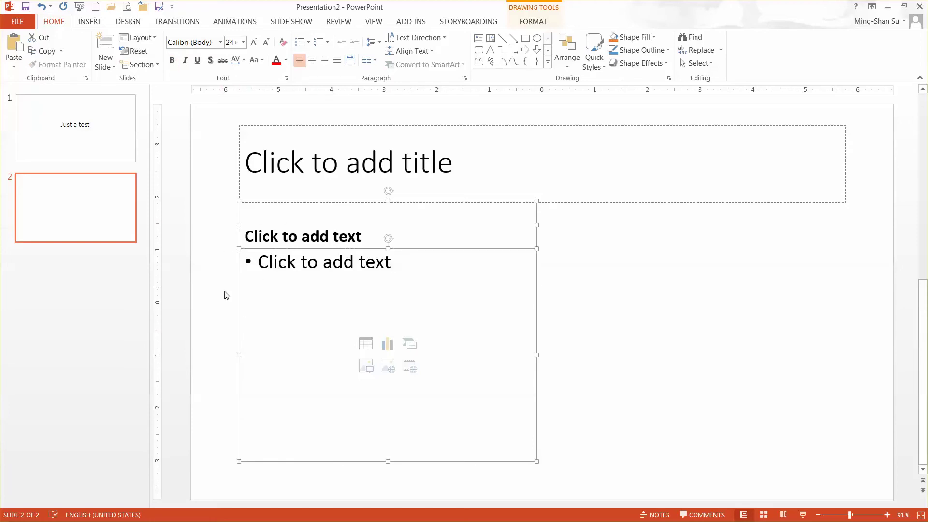
pyautogui.moveTo(316, 249)
pyautogui.mouseDown()
pyautogui.moveTo(314, 271)
pyautogui.moveTo(317, 257)
pyautogui.mouseUp()
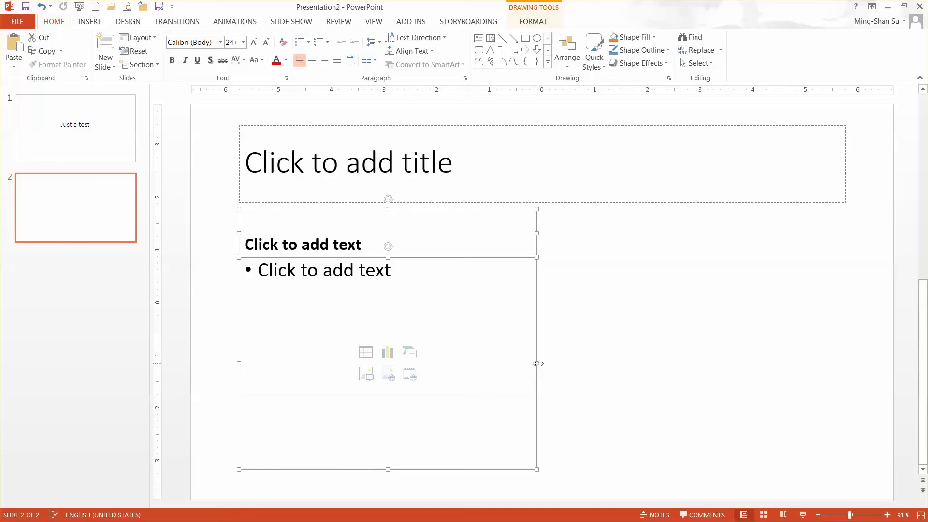
pyautogui.moveTo(538, 363); pyautogui.dragTo(435, 366)
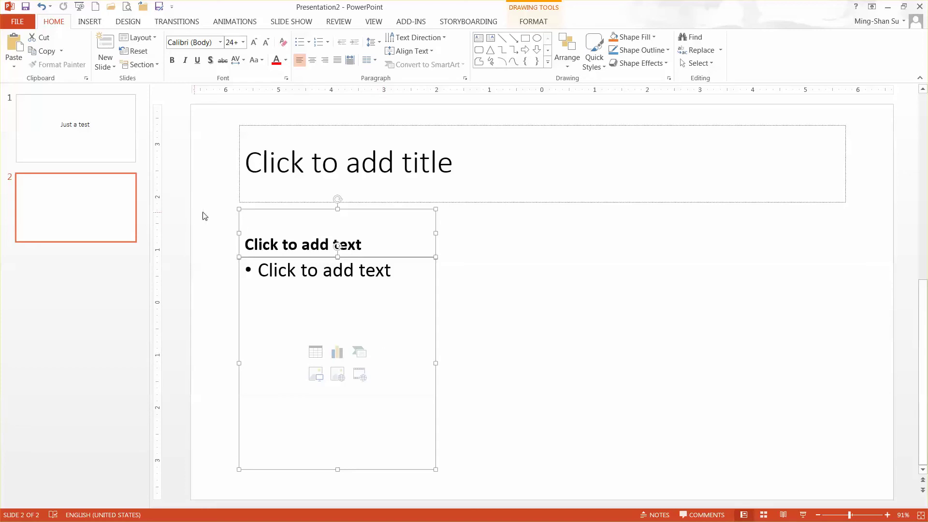
# - Duplicate the heading-and-content pair twice, placing copies to the right for three columns
pyautogui.click(61, 53)
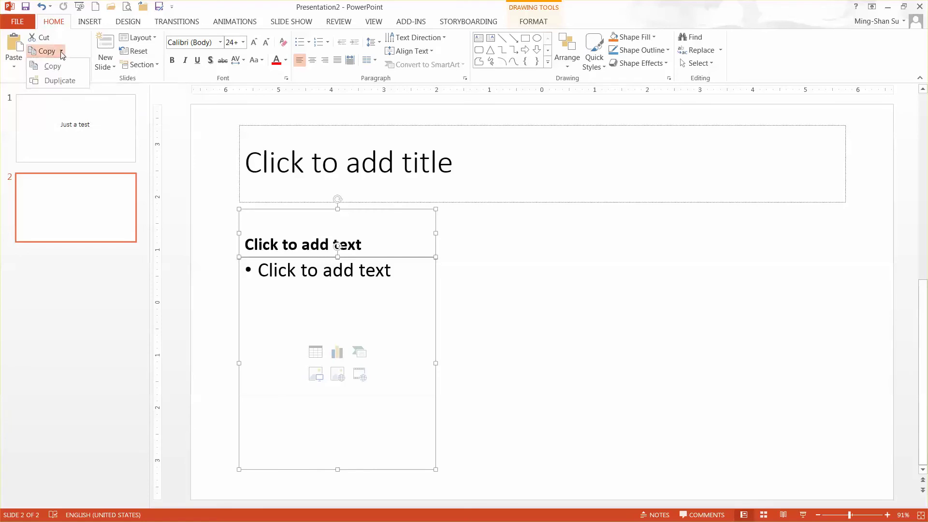
pyautogui.click(60, 81)
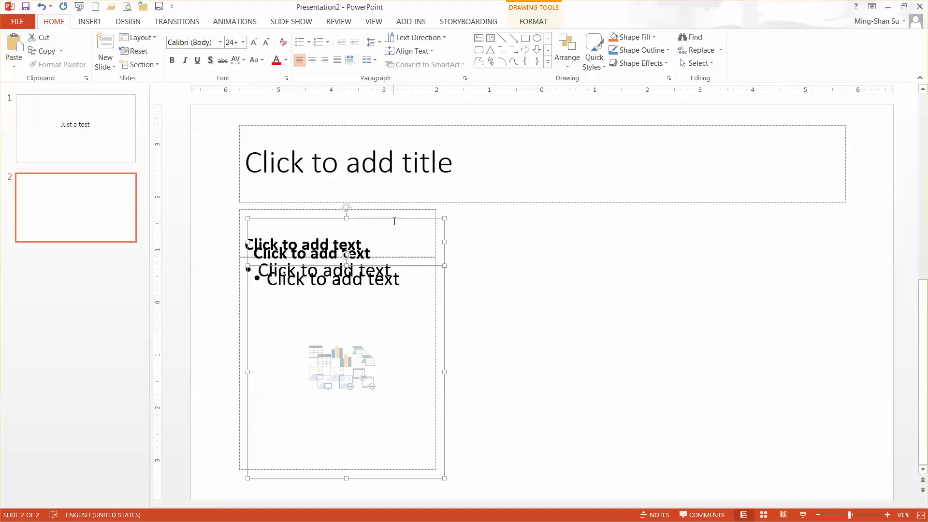
pyautogui.moveTo(392, 219); pyautogui.dragTo(597, 208)
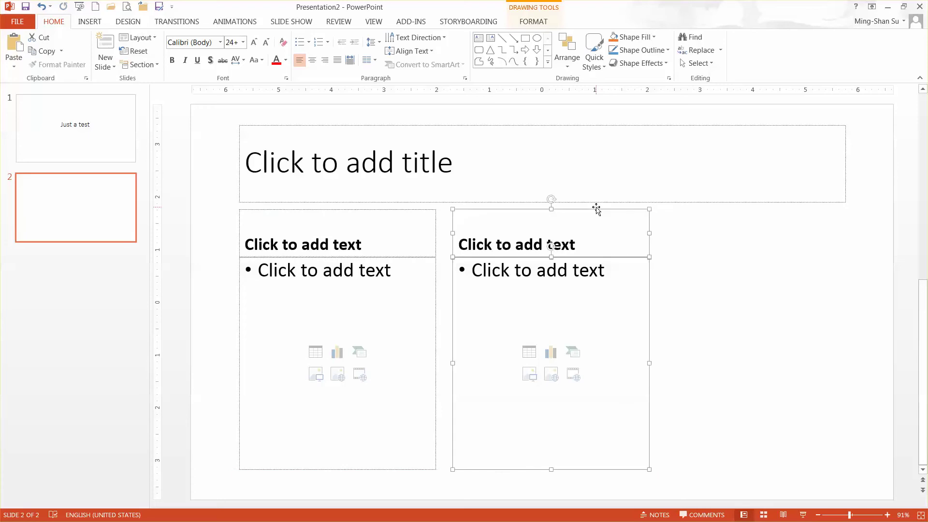
pyautogui.click(63, 54)
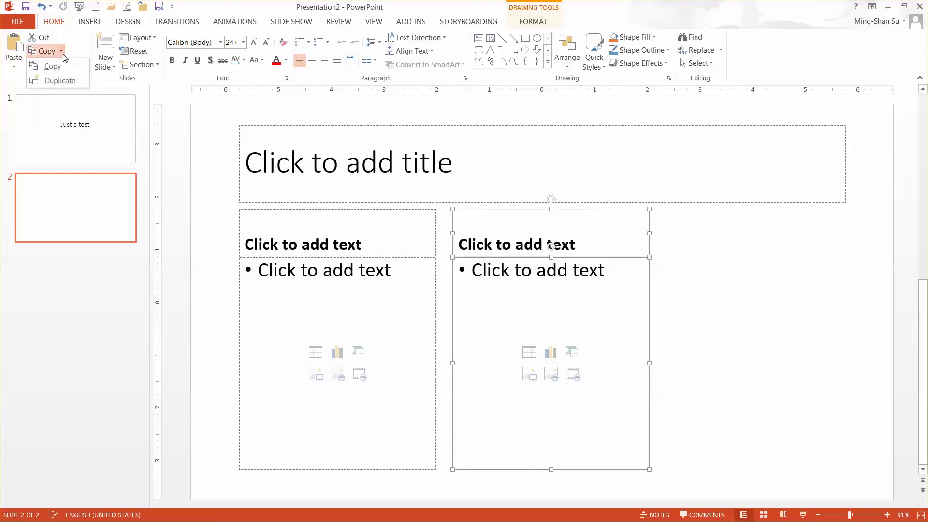
pyautogui.click(62, 81)
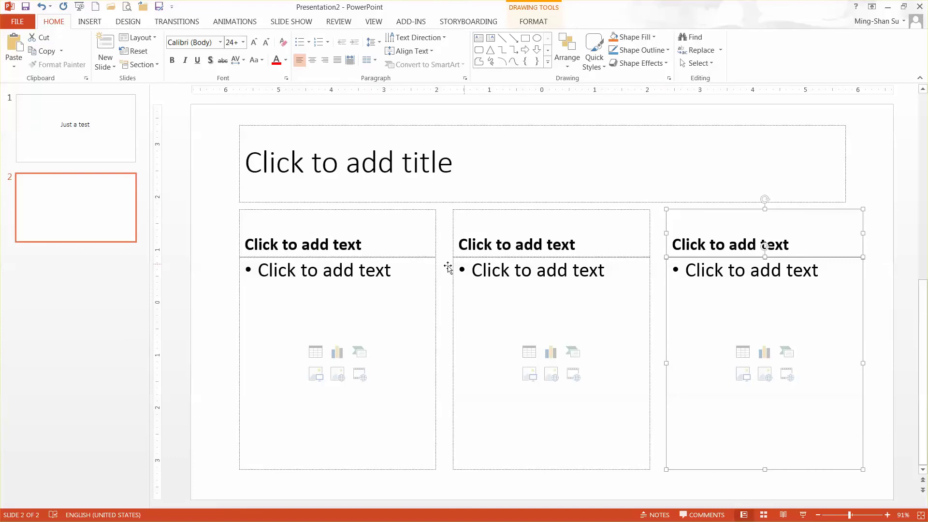
pyautogui.click(217, 180)
# - Label the column headings a, b and c, then open Insert Picture for box a
pyautogui.click(294, 247)
pyautogui.write('a')
pyautogui.click(484, 243)
pyautogui.write('b')
pyautogui.click(686, 237)
pyautogui.write('c')
pyautogui.click(285, 344)
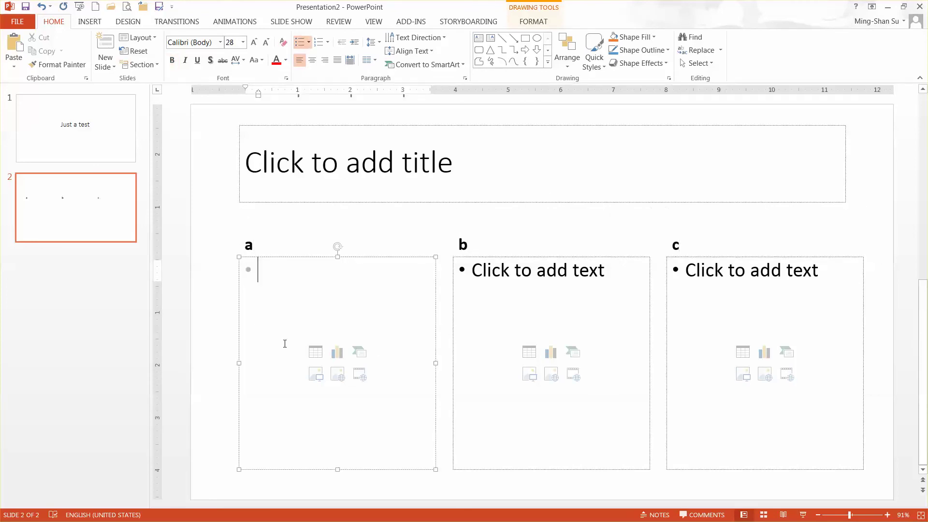
pyautogui.click(318, 374)
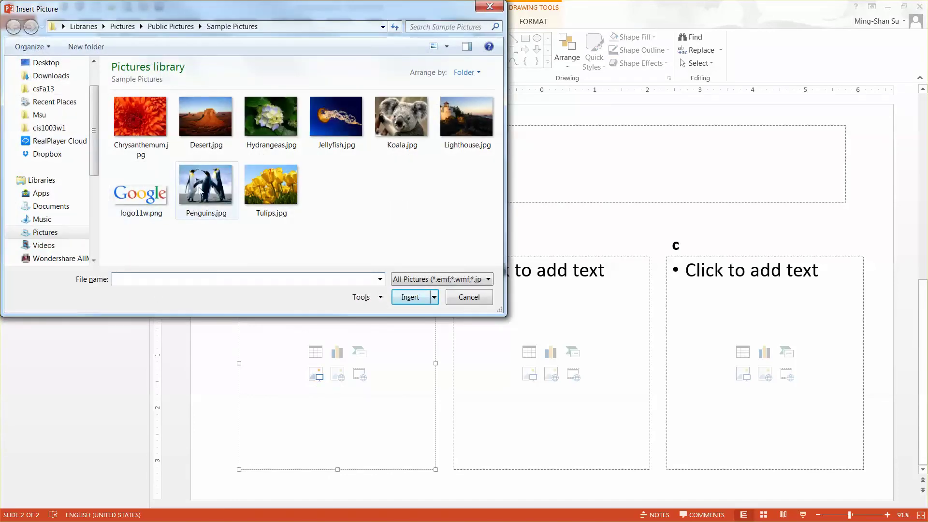
# - Insert Penguins.jpg into box a, Jellyfish.jpg into box b and Lighthouse.jpg into box c
pyautogui.click(201, 190)
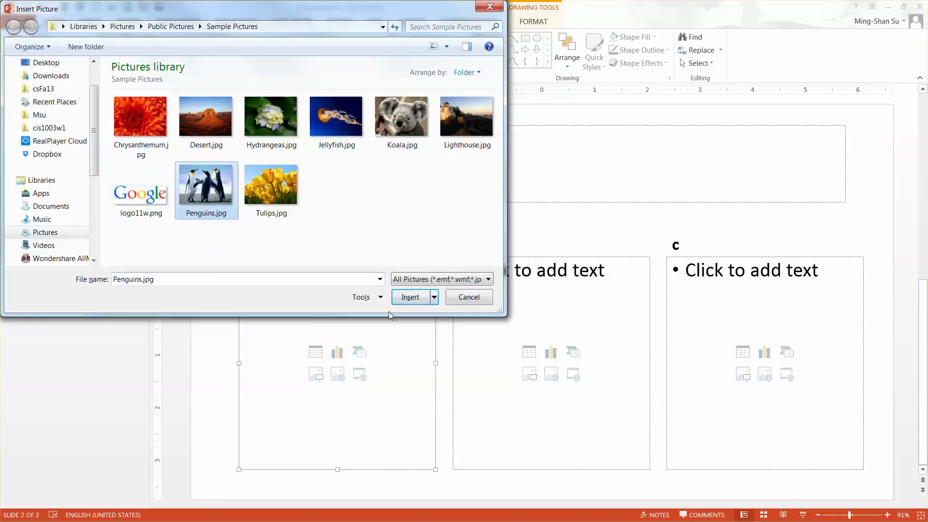
pyautogui.click(410, 297)
pyautogui.click(529, 376)
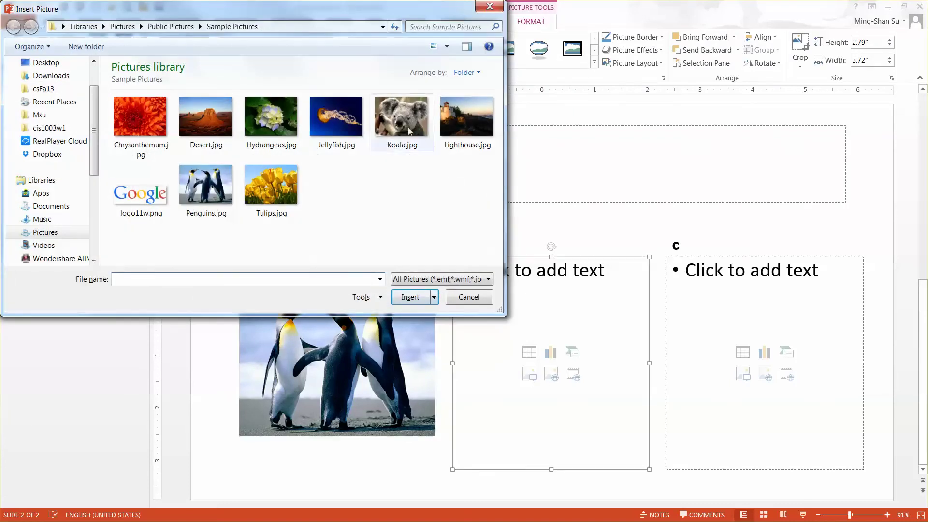
pyautogui.click(342, 121)
pyautogui.click(409, 296)
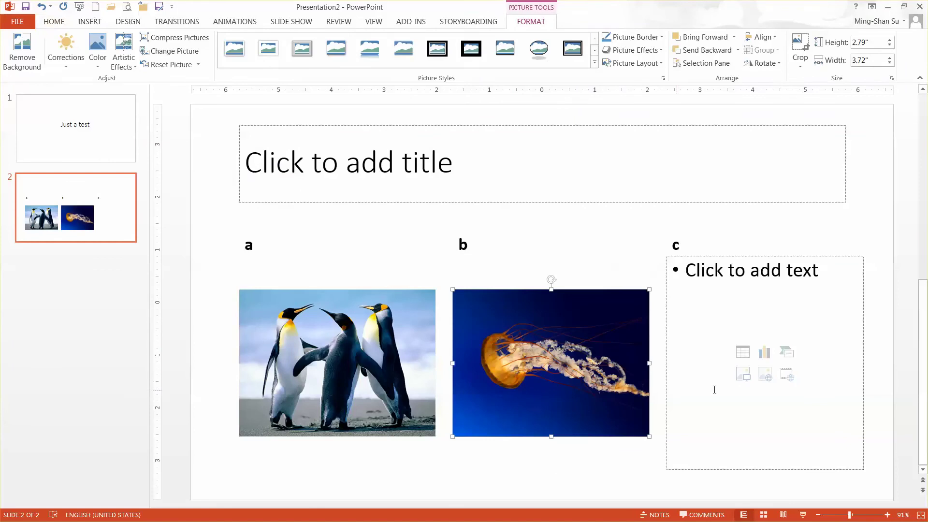
pyautogui.click(745, 379)
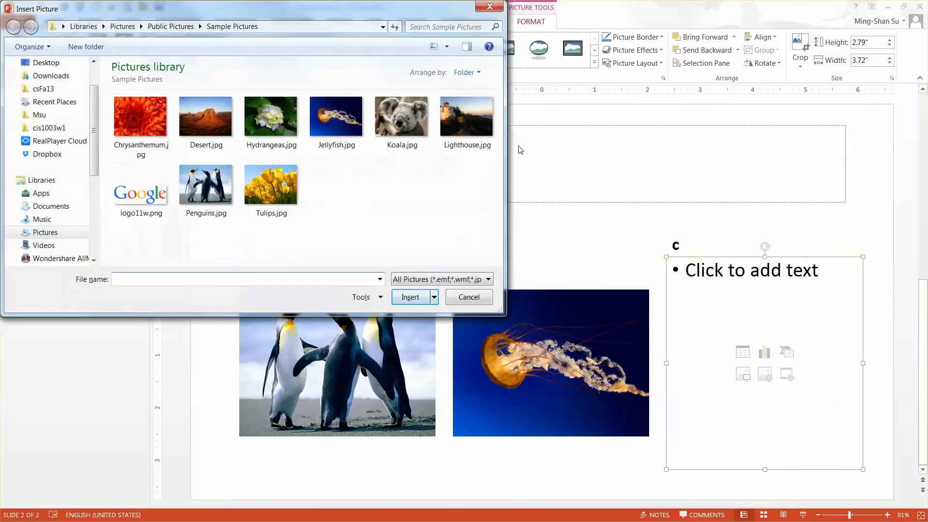
pyautogui.click(465, 118)
pyautogui.click(413, 300)
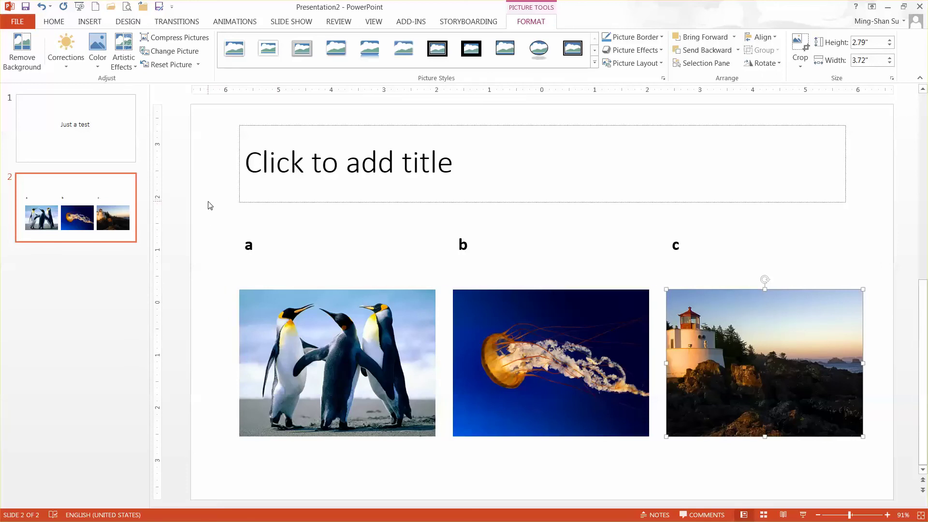
# - Select all six labels and pictures and shift them together slightly left
pyautogui.moveTo(206, 198); pyautogui.dragTo(888, 494)
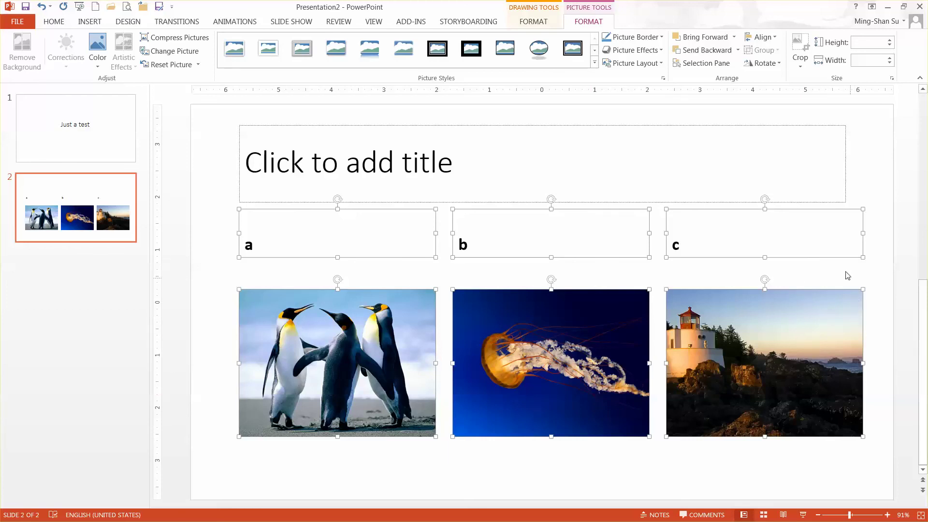
pyautogui.moveTo(831, 259)
pyautogui.mouseDown()
pyautogui.moveTo(821, 259)
pyautogui.moveTo(827, 262)
pyautogui.mouseUp()
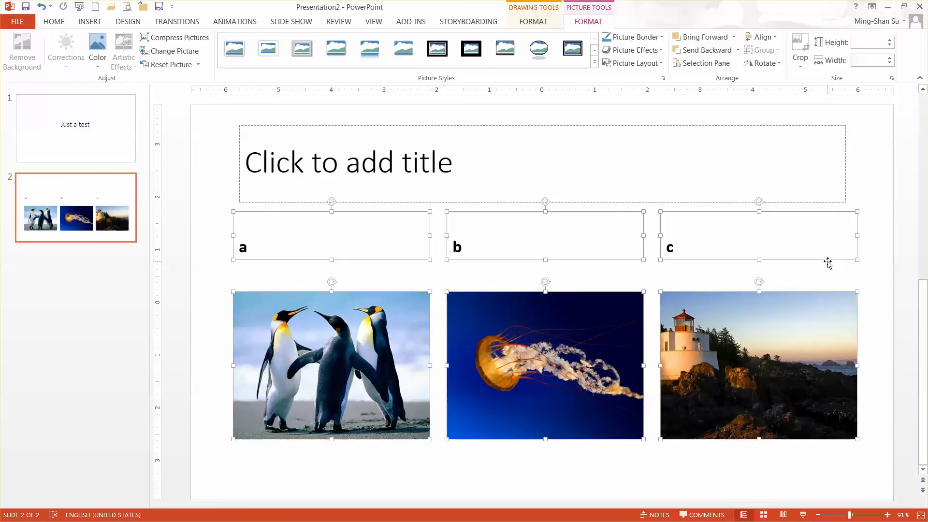
pyautogui.click(881, 188)
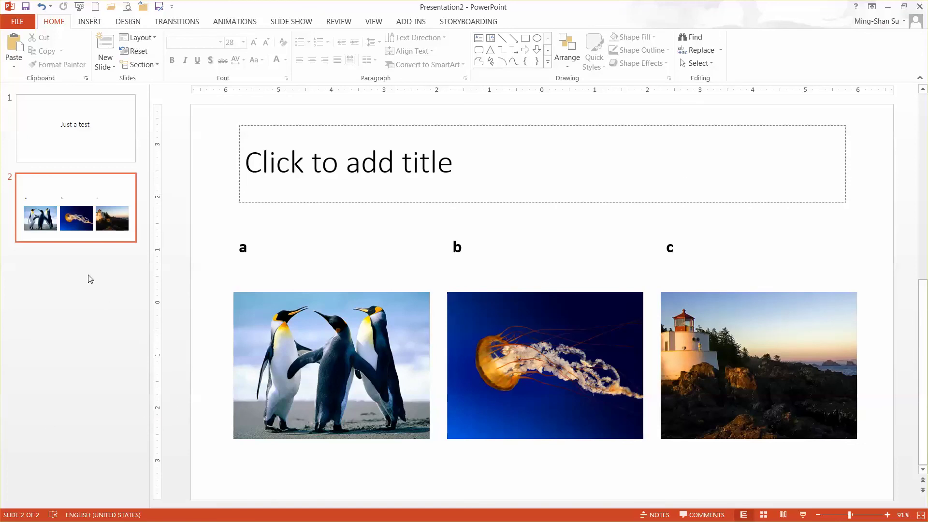
# - Add a Two Content slide 3 after slide 2 and delete the extra Comparison slide
pyautogui.click(83, 261)
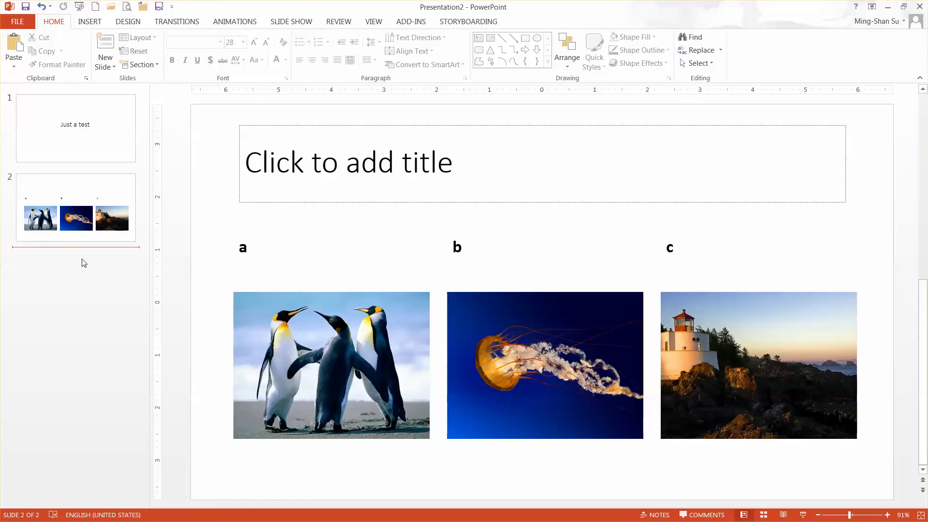
pyautogui.click(107, 47)
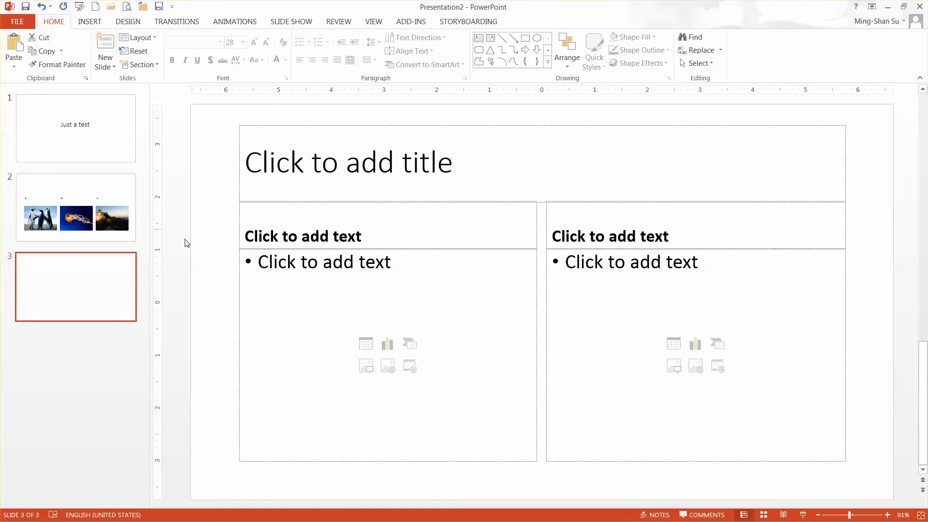
pyautogui.click(115, 67)
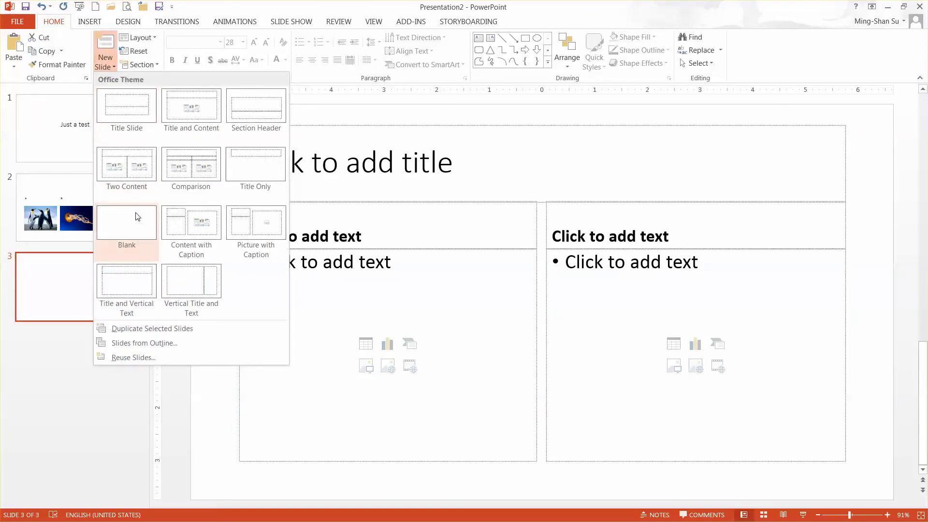
pyautogui.press('Escape')
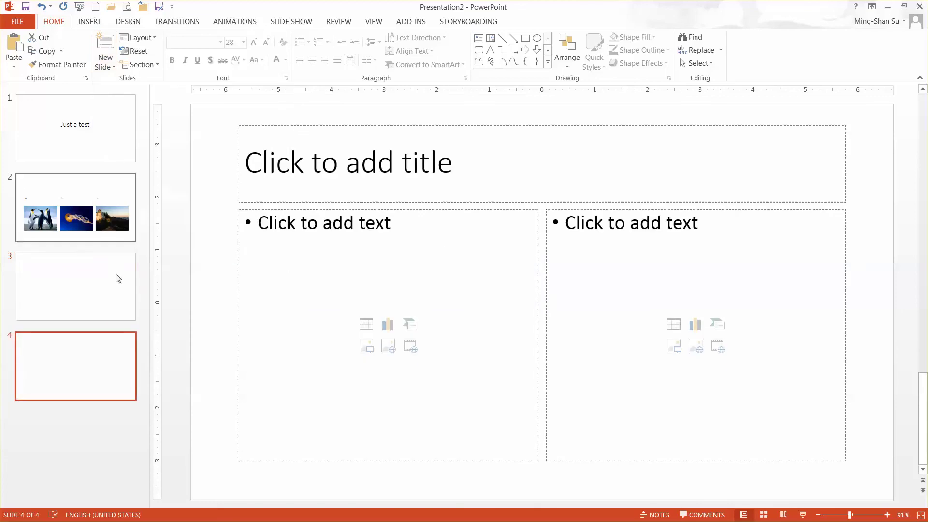
pyautogui.click(94, 310)
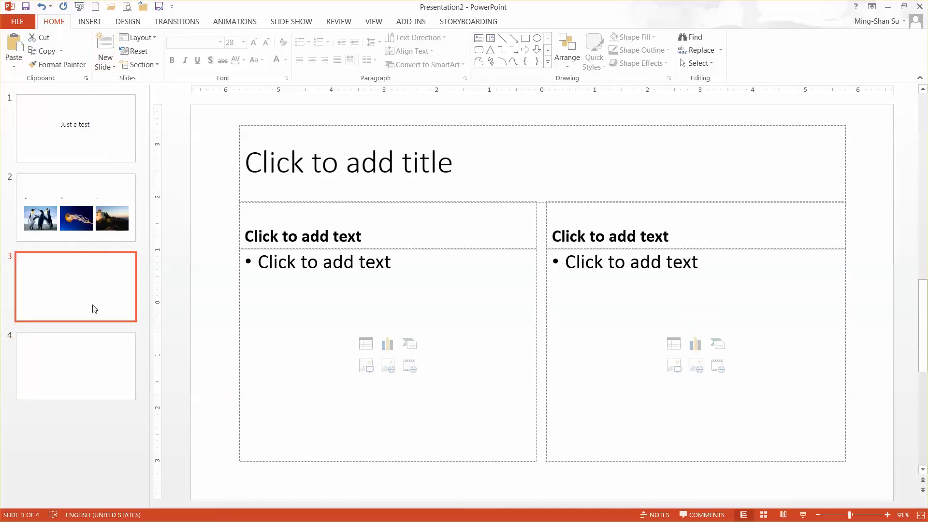
pyautogui.press('Delete')
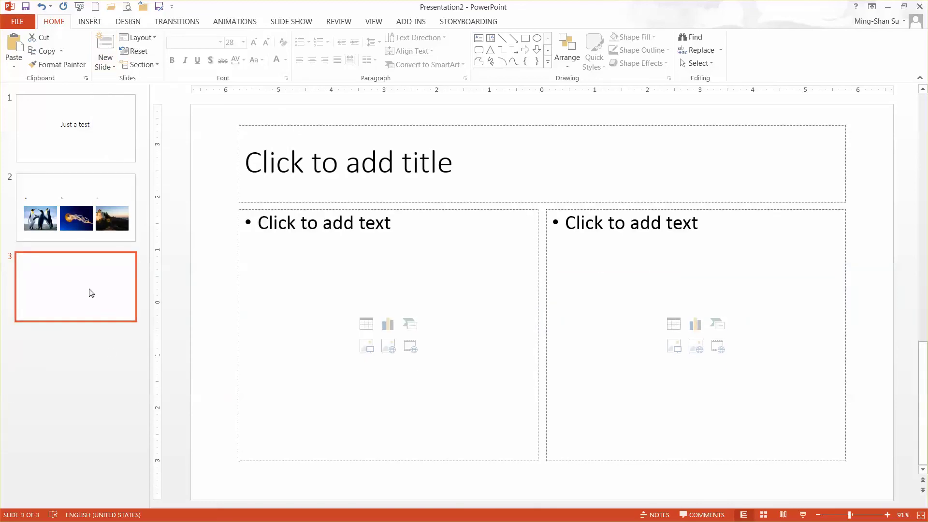
pyautogui.click(572, 210)
# - Delete the right content box and narrow the left one to about a third of the width
pyautogui.click(578, 209)
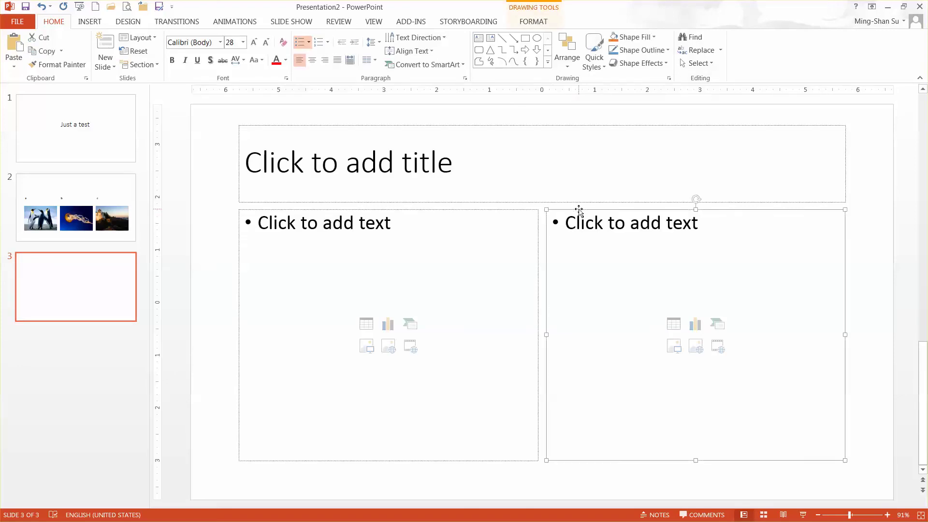
pyautogui.press('Delete')
pyautogui.click(532, 300)
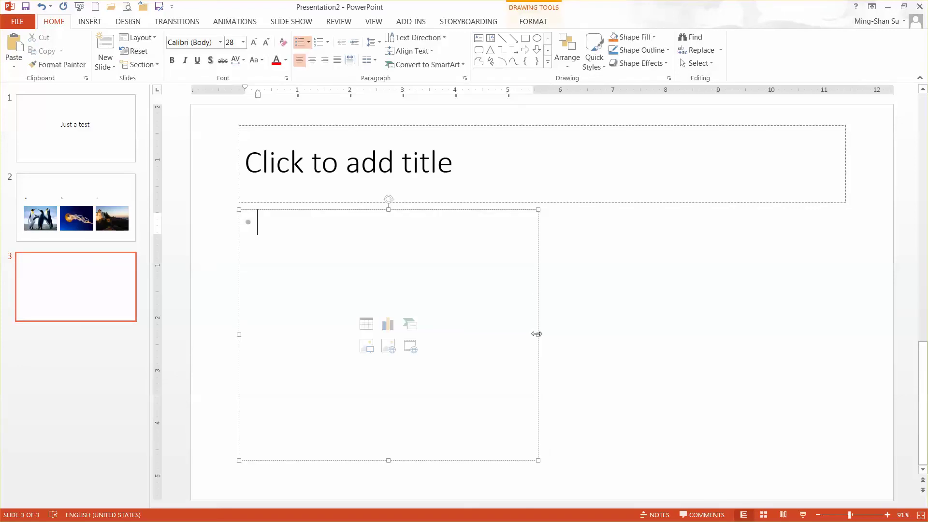
pyautogui.moveTo(538, 334); pyautogui.dragTo(413, 347)
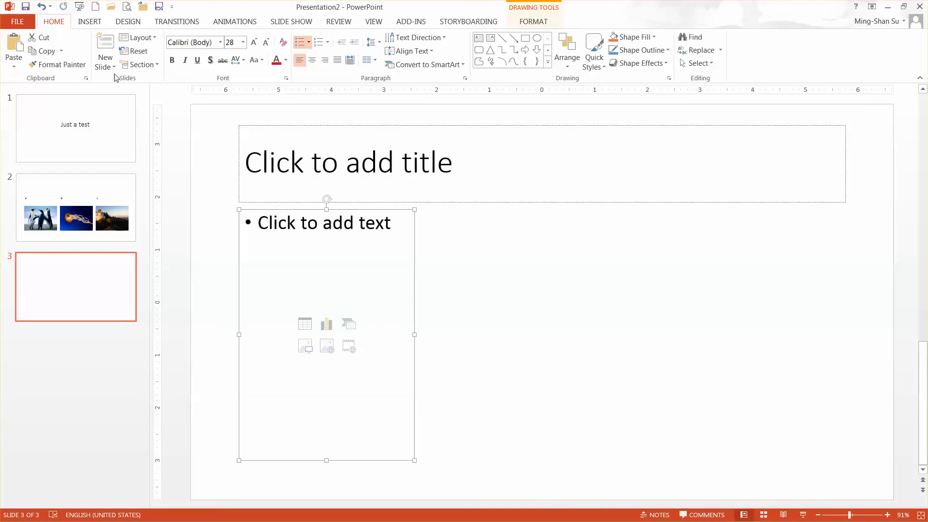
# - Duplicate the narrowed box twice, placing the first copy beside the original
pyautogui.click(62, 54)
pyautogui.click(67, 80)
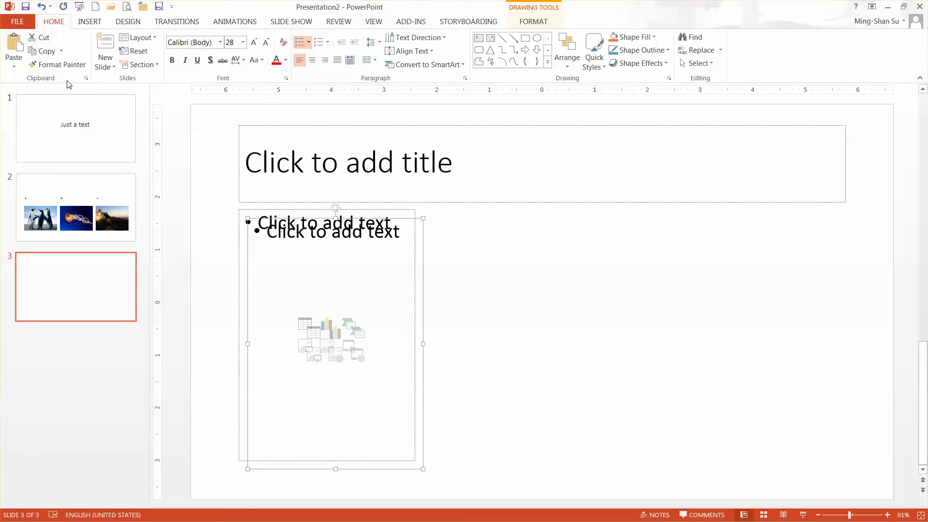
pyautogui.moveTo(404, 217); pyautogui.dragTo(592, 208)
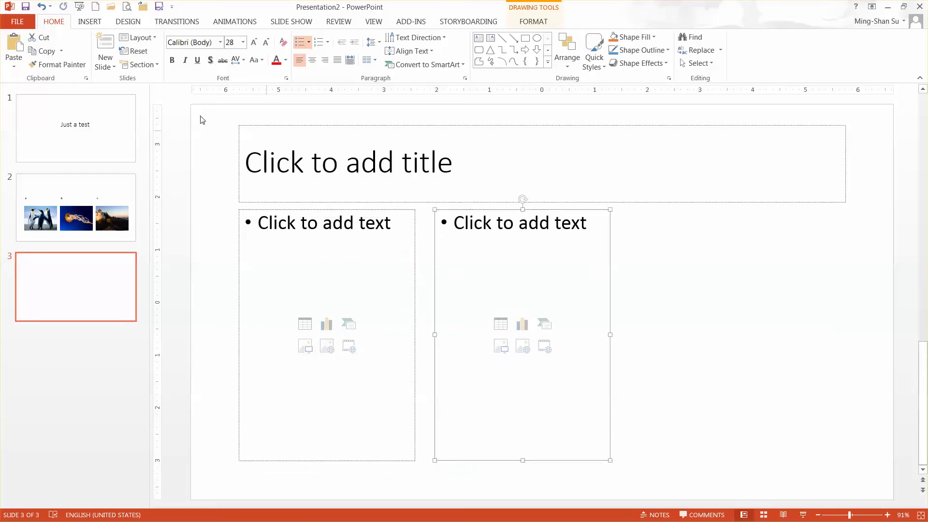
pyautogui.click(62, 51)
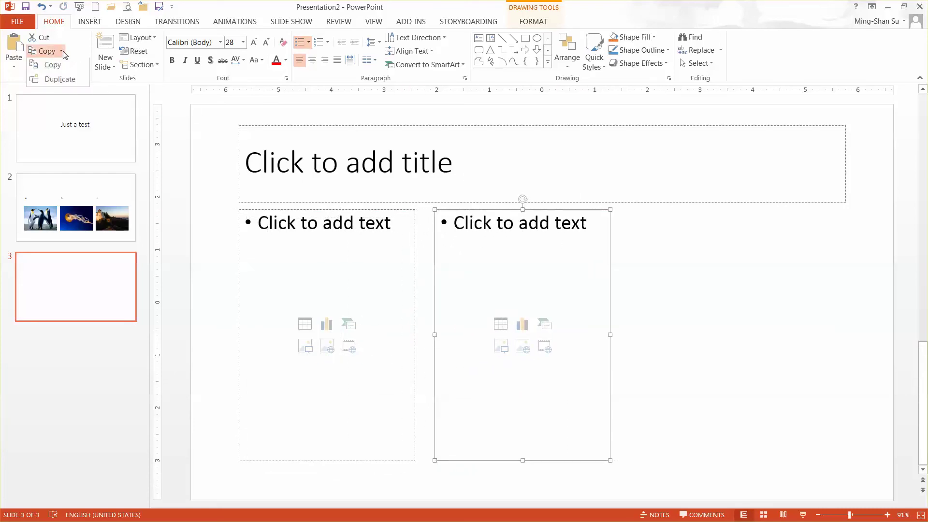
pyautogui.click(60, 81)
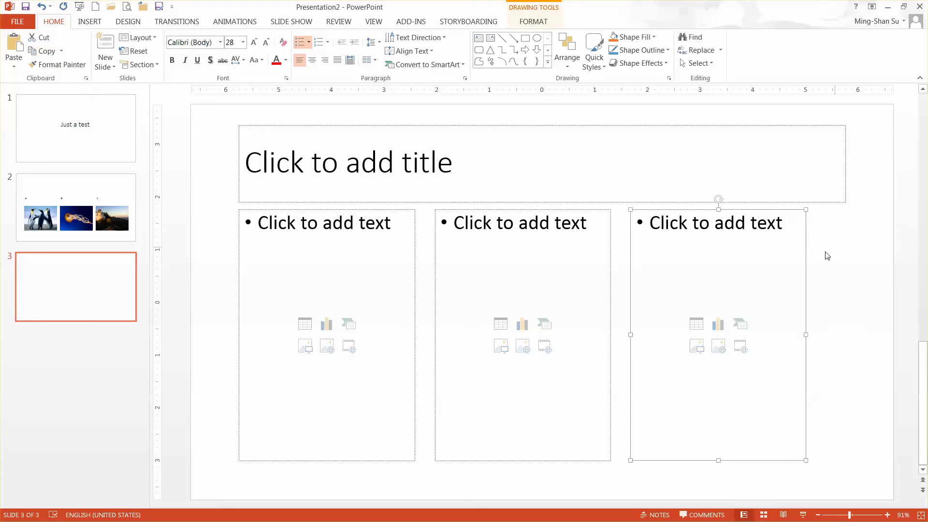
# - Select all three boxes and shift them slightly right and down
pyautogui.moveTo(218, 199); pyautogui.dragTo(834, 478)
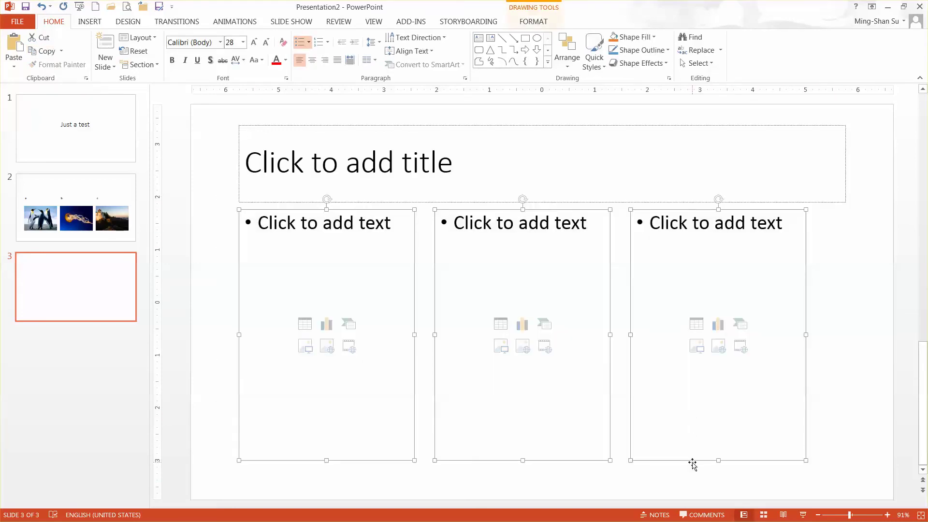
pyautogui.moveTo(692, 461); pyautogui.dragTo(713, 460)
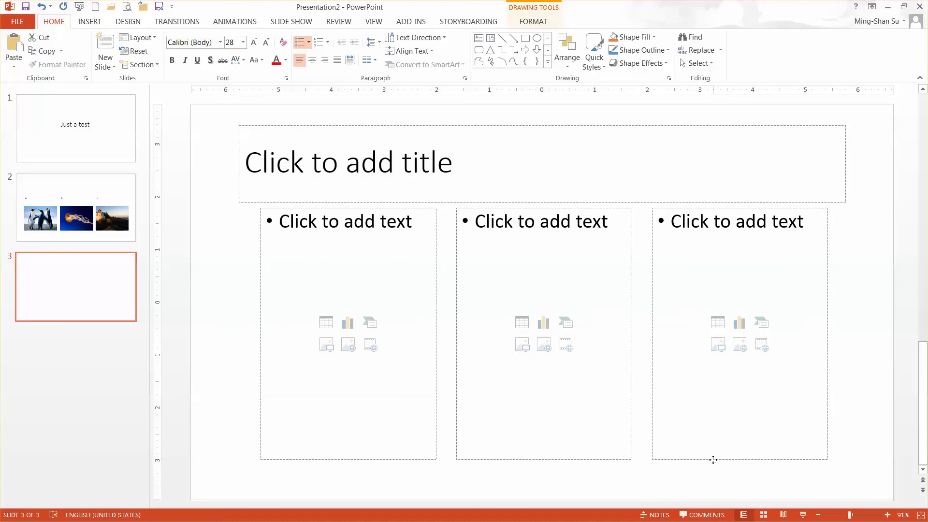
pyautogui.moveTo(713, 459); pyautogui.dragTo(709, 467)
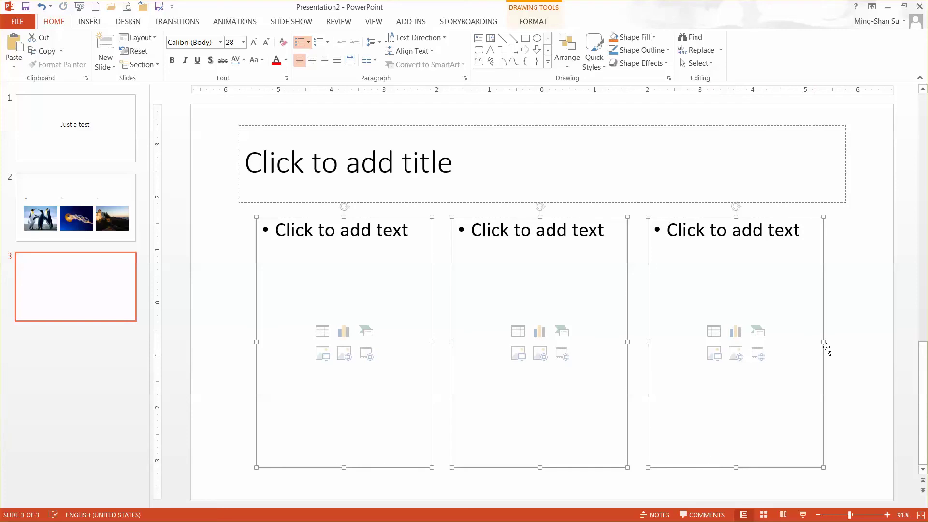
# - Enter 'a', 'b' and 'c' in the left, middle and right boxes
pyautogui.click(847, 335)
pyautogui.click(398, 253)
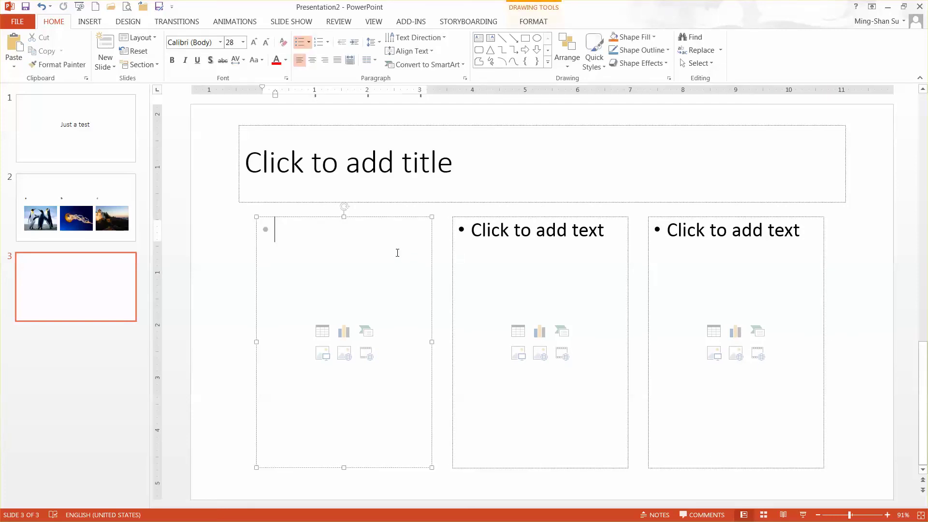
pyautogui.write('a')
pyautogui.click(504, 232)
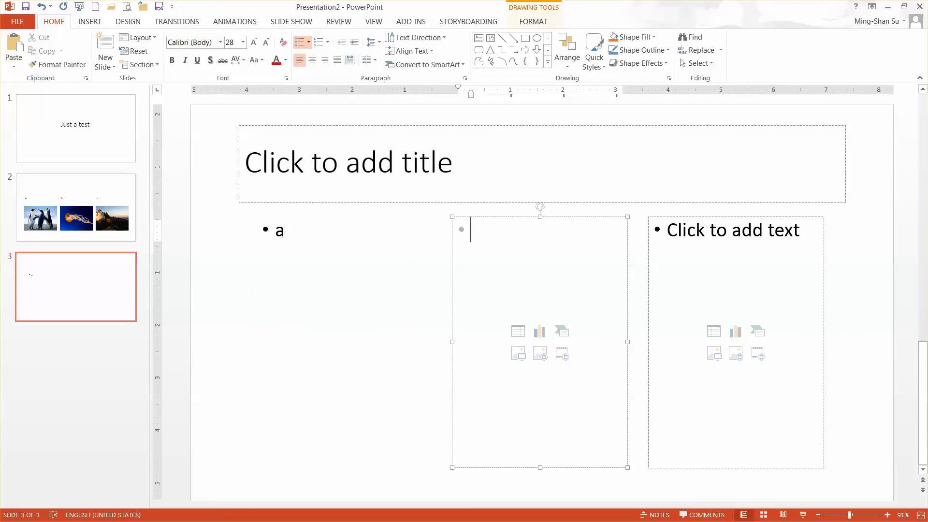
pyautogui.write('b')
pyautogui.click(678, 226)
pyautogui.write('c')
pyautogui.click(858, 246)
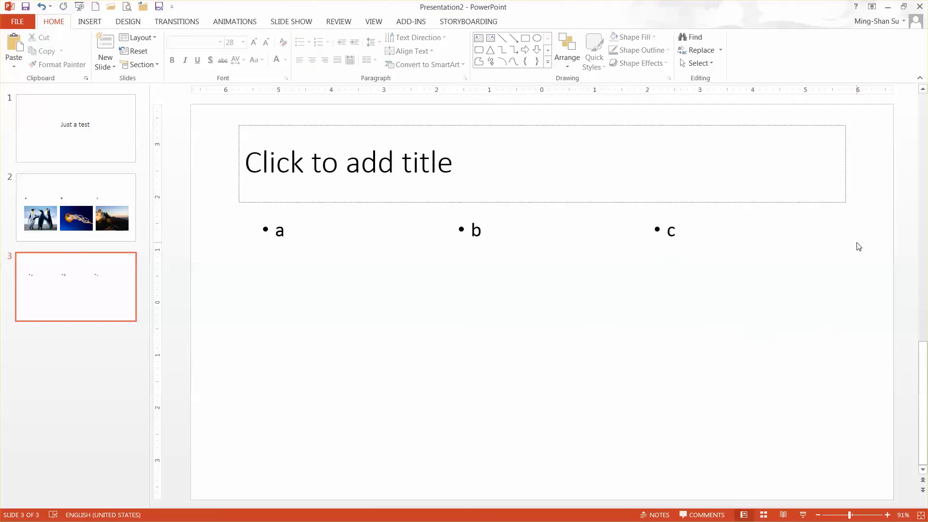